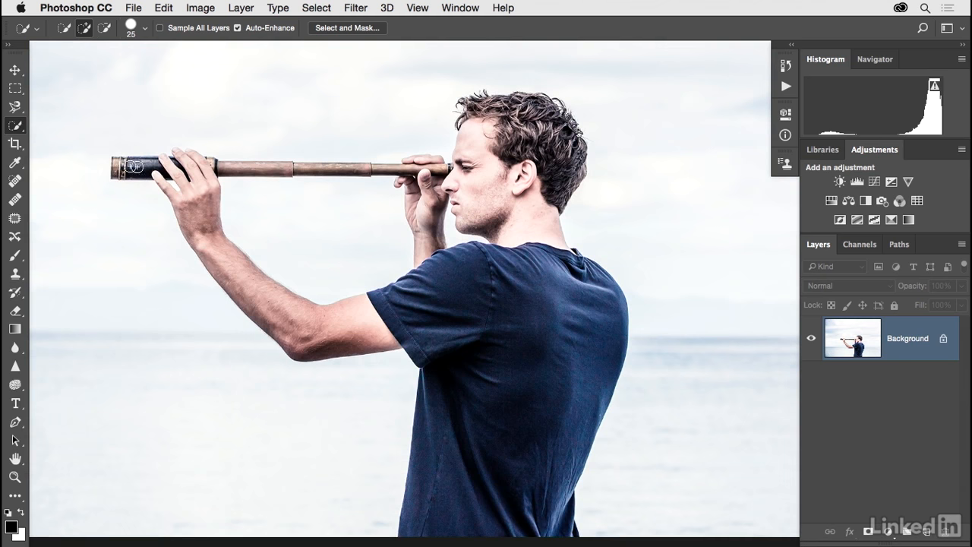
Quick-select the man and his hands, and add the spyglass tube to the selection with a 12 px brush
mouse_move(120, 166)
mouse_down()
mouse_move(194, 165)
mouse_move(199, 220)
mouse_move(217, 252)
mouse_move(290, 313)
mouse_move(343, 318)
mouse_move(486, 296)
mouse_move(490, 425)
mouse_move(532, 503)
mouse_move(571, 530)
mouse_move(562, 530)
mouse_move(520, 401)
mouse_move(503, 257)
mouse_move(526, 245)
mouse_move(521, 256)
mouse_move(521, 219)
mouse_move(484, 193)
mouse_move(480, 109)
mouse_move(523, 114)
mouse_move(554, 162)
mouse_up()
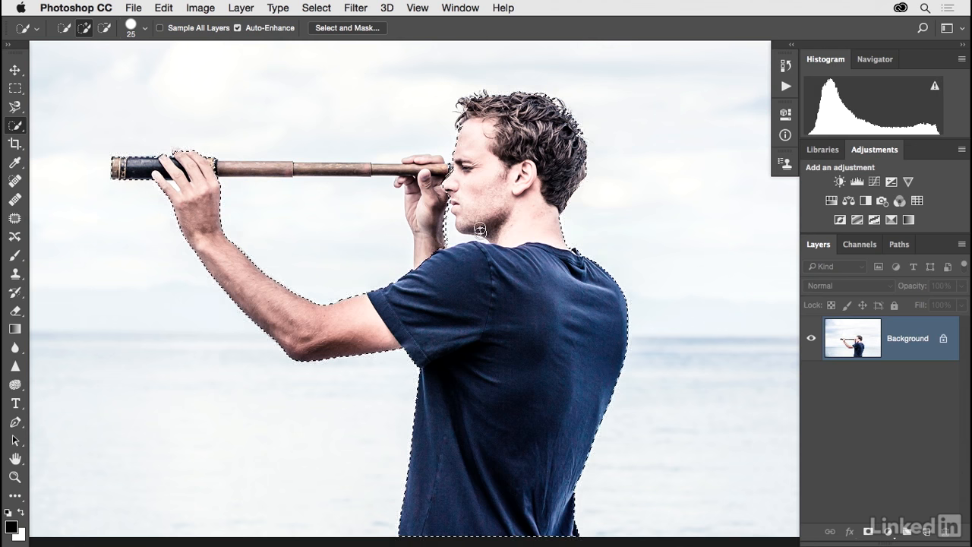
mouse_move(427, 215)
mouse_down()
mouse_move(416, 190)
mouse_move(422, 163)
mouse_move(412, 166)
mouse_move(417, 175)
mouse_up()
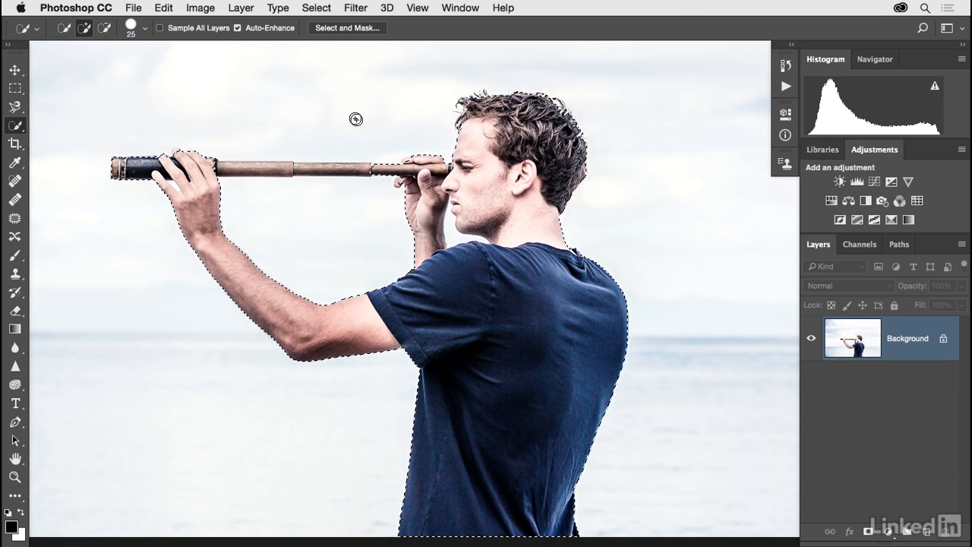
click(145, 32)
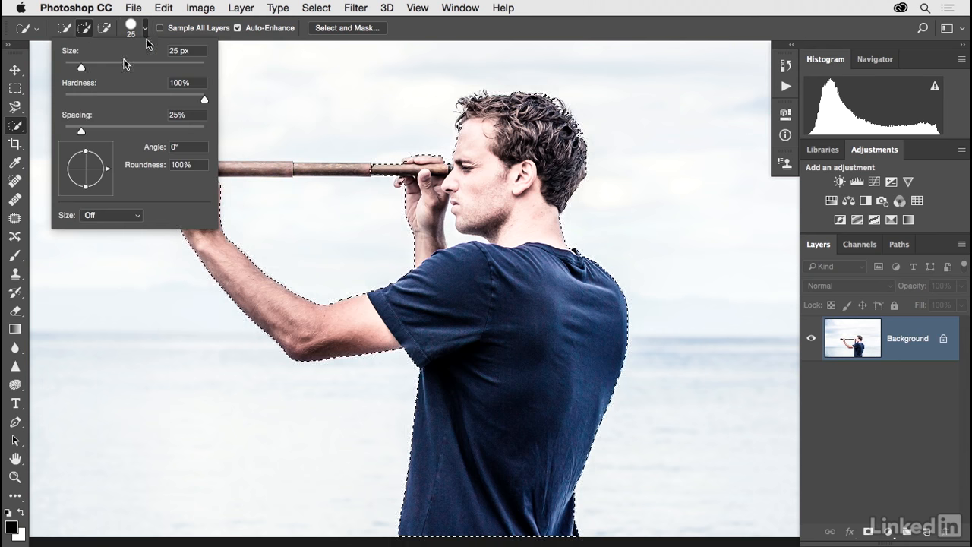
drag(82, 68, 72, 69)
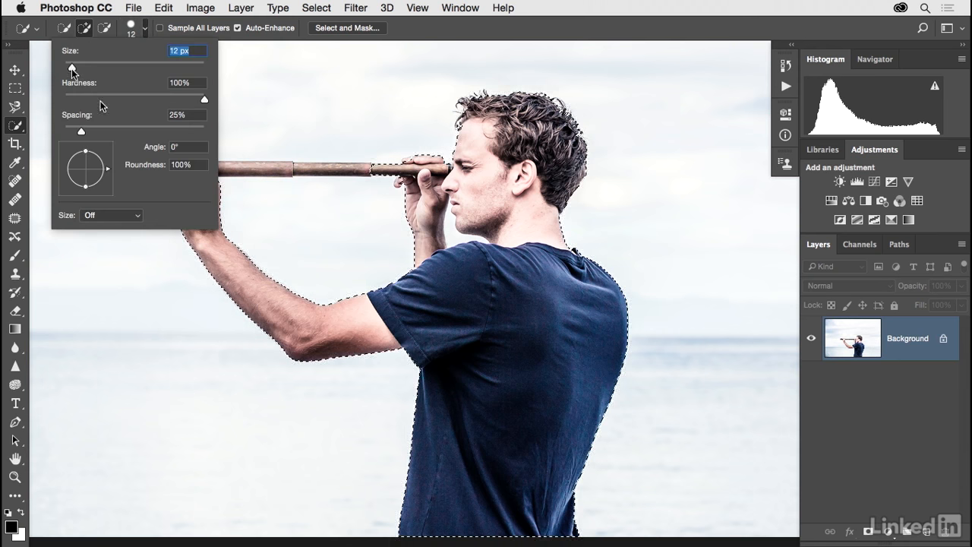
drag(236, 167, 345, 169)
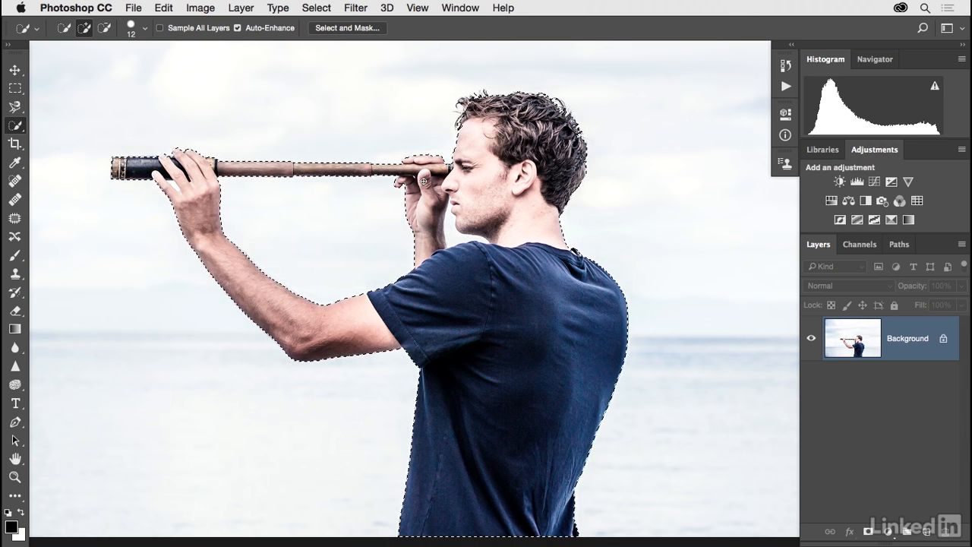
Subtract the background gap between the man's face and his rear hand from the selection, using a 7 px brush
key(super+plus)
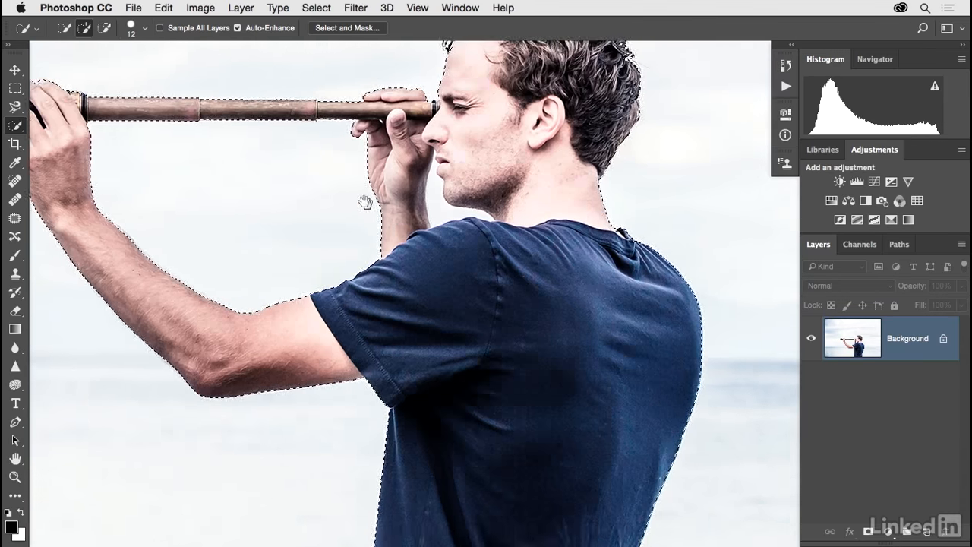
key(super+minus)
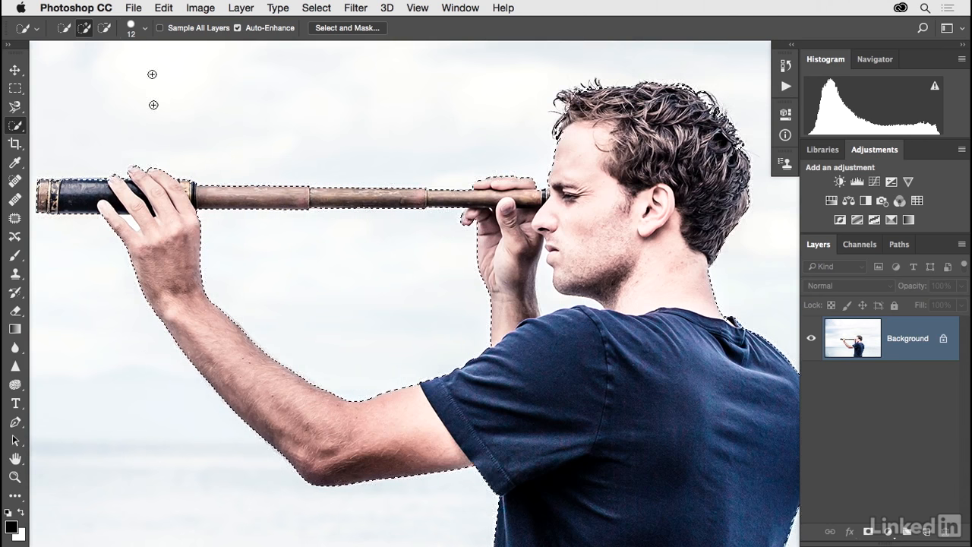
click(145, 29)
drag(73, 67, 69, 68)
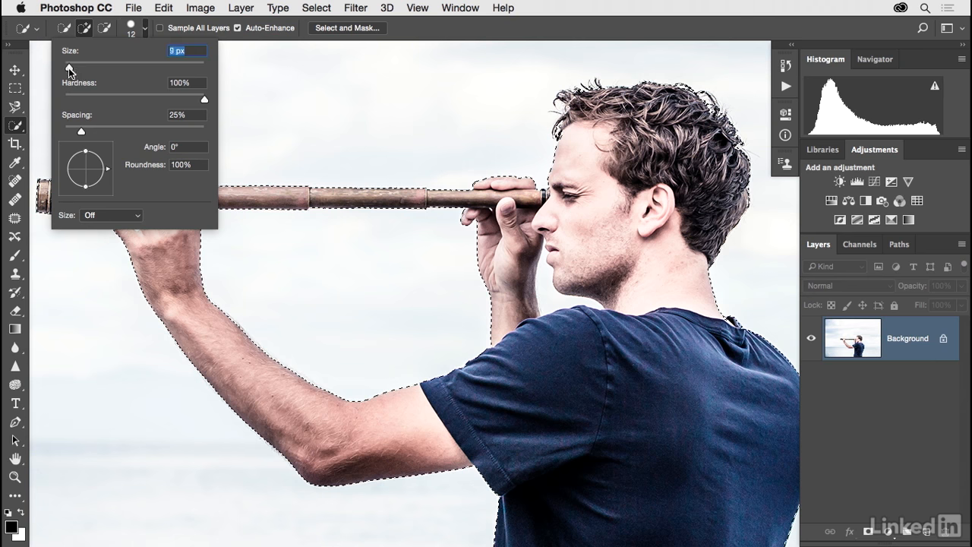
click(406, 32)
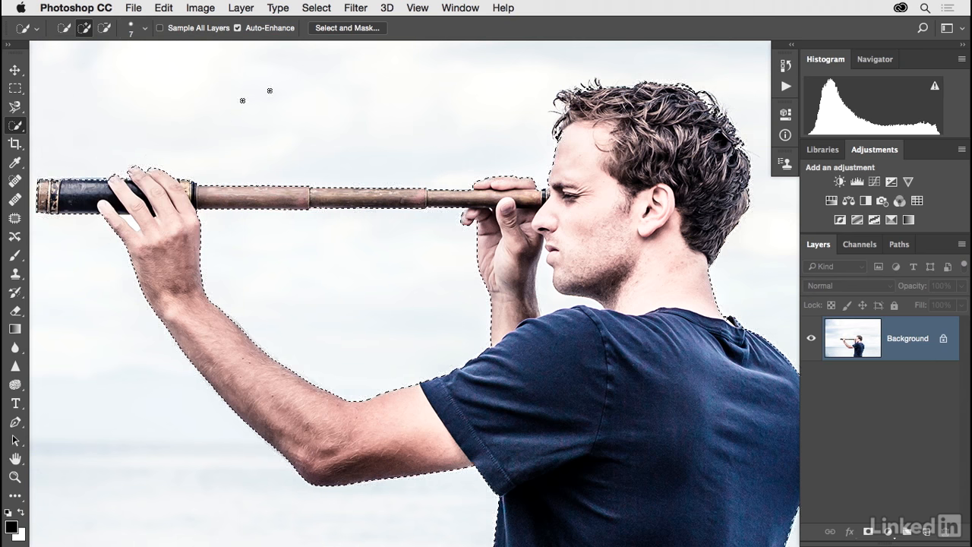
click(104, 28)
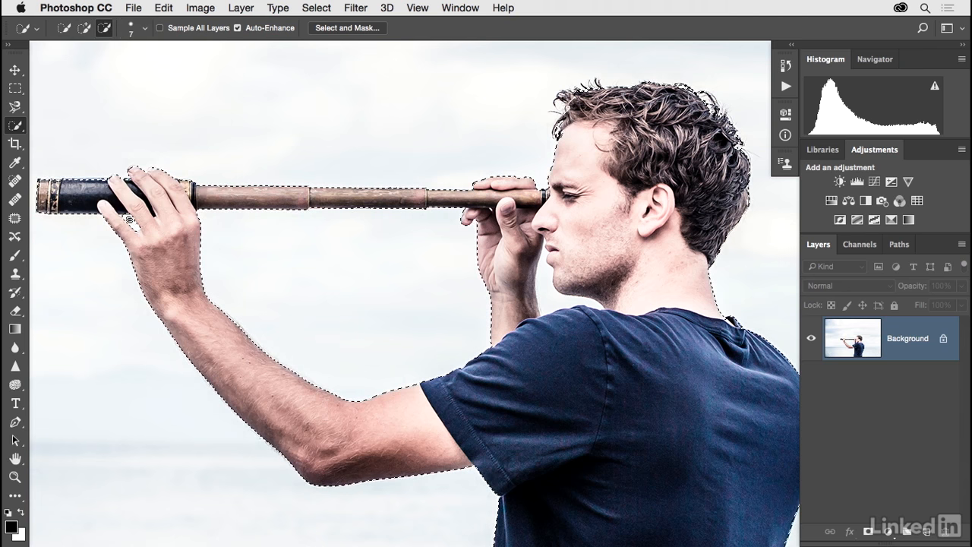
drag(545, 269, 545, 282)
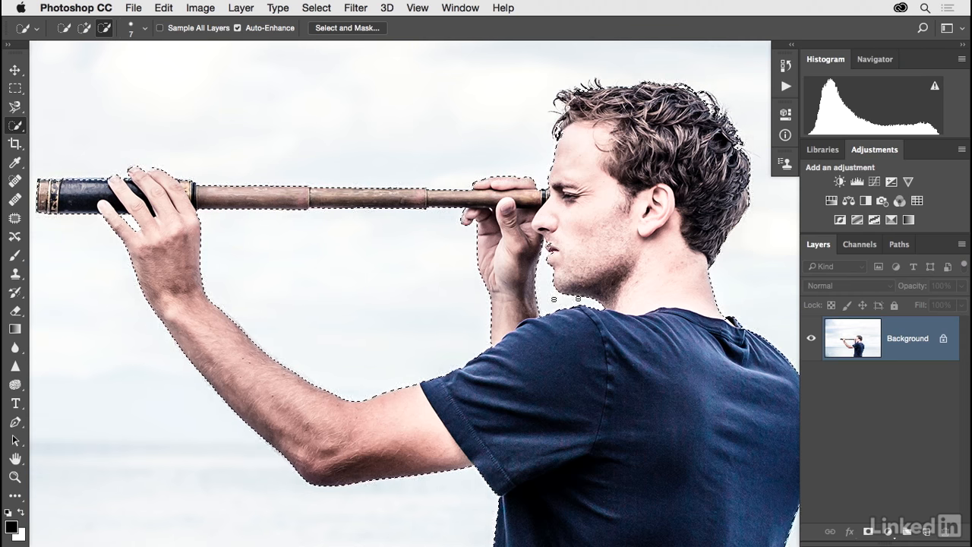
Return the Quick Selection brush to adding and open the selection of the man in Select and Mask
click(84, 28)
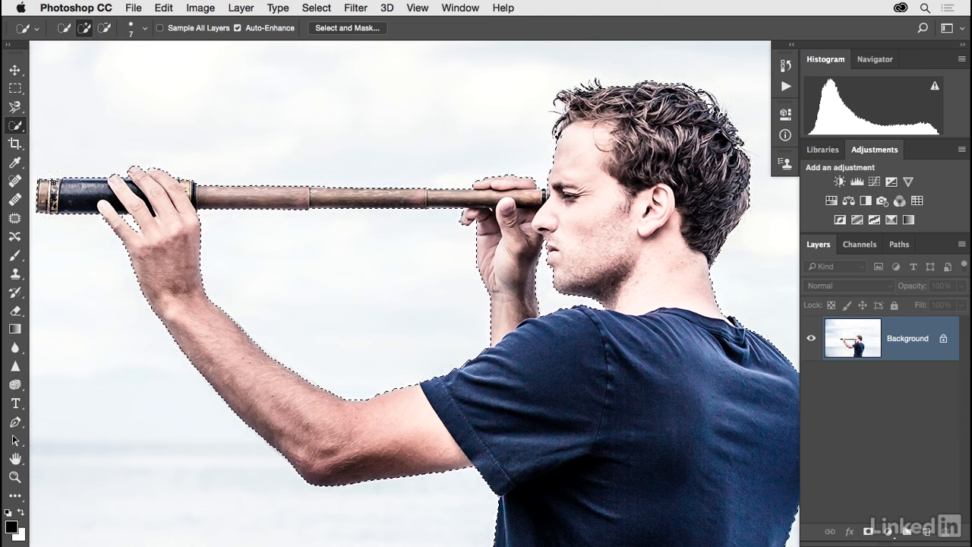
drag(301, 291, 240, 269)
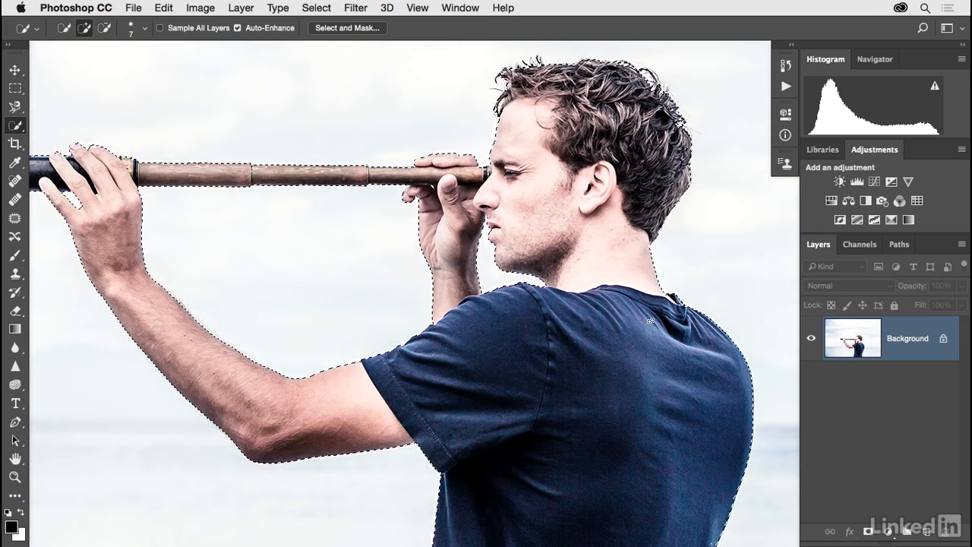
key(ctrl+minus)
drag(571, 341, 565, 270)
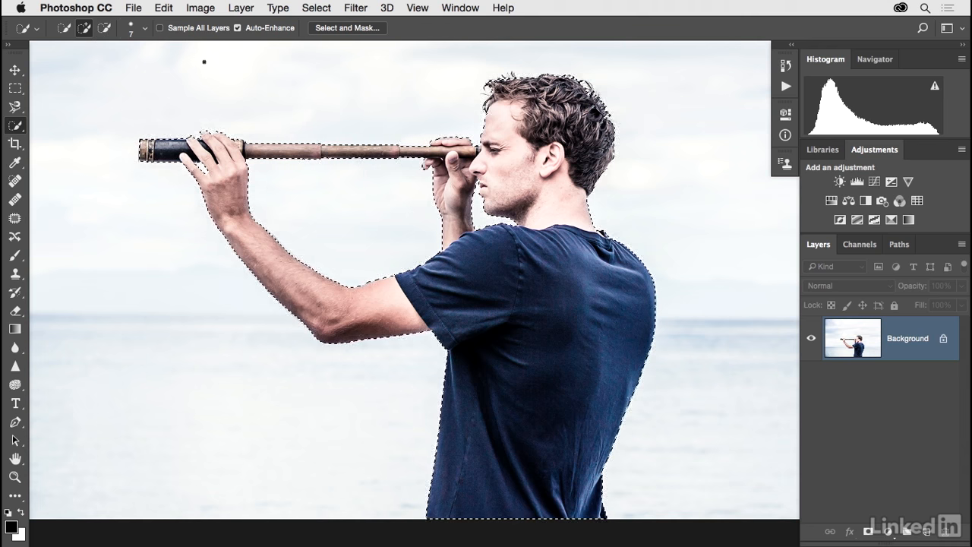
click(330, 27)
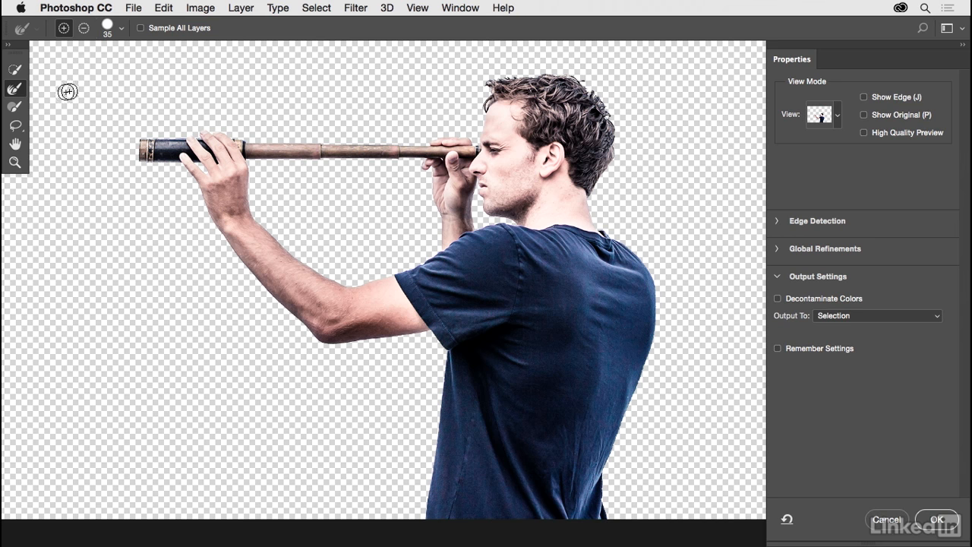
Refine the outline of the man's hair with the Refine Edge Brush at 35 px
click(16, 72)
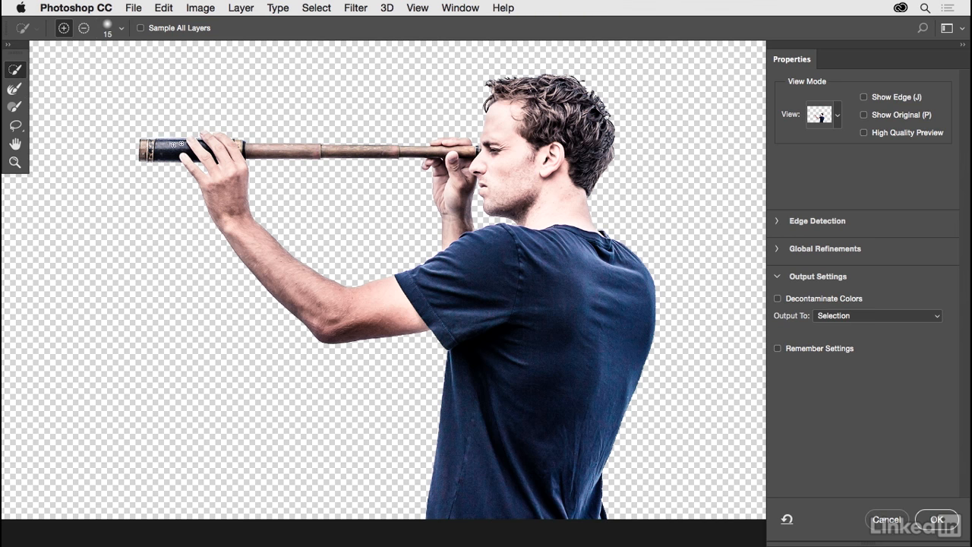
click(15, 90)
mouse_move(491, 79)
mouse_down()
mouse_move(602, 84)
mouse_move(622, 130)
mouse_move(616, 173)
mouse_up()
drag(486, 91, 484, 78)
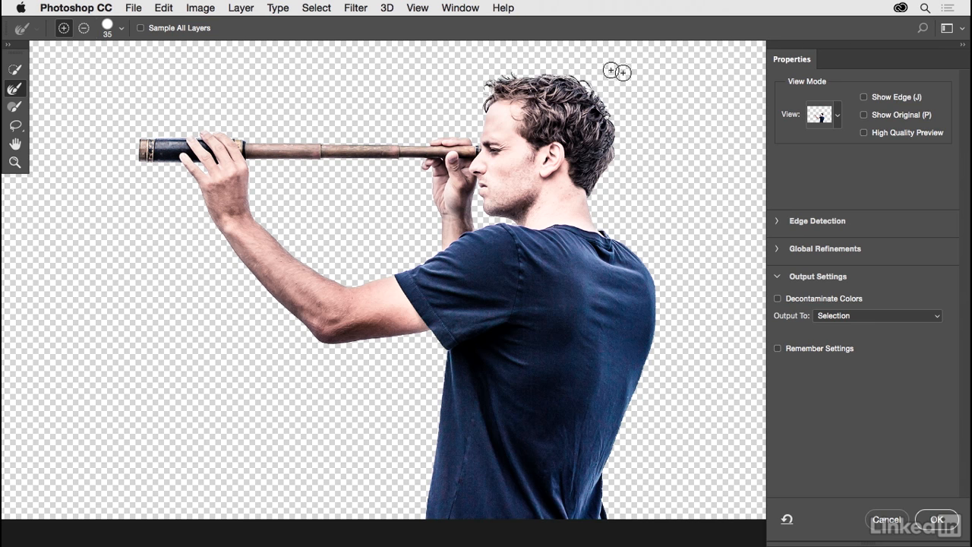
Enable Smart Radius for edge detection and set the radius to 2 px
click(777, 221)
key(super+plus)
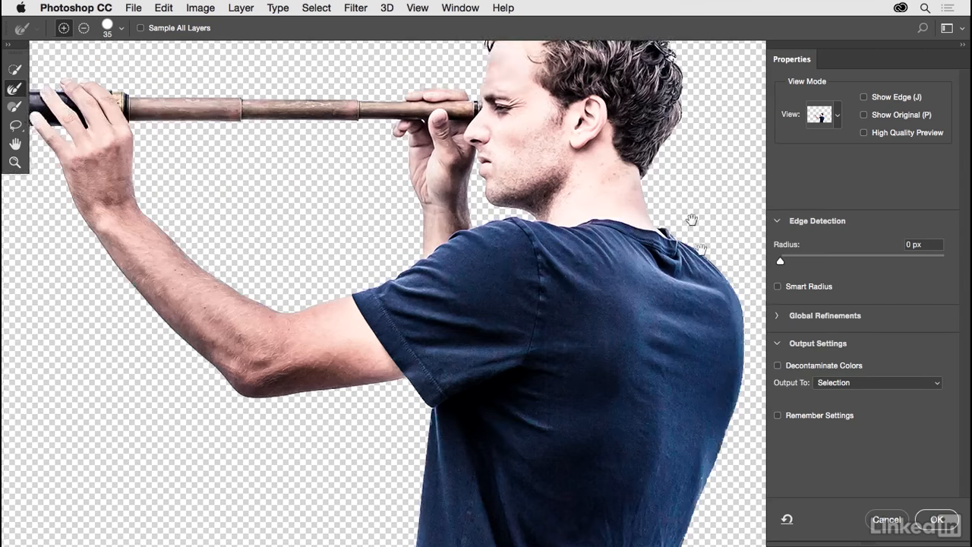
key(super+minus)
click(778, 287)
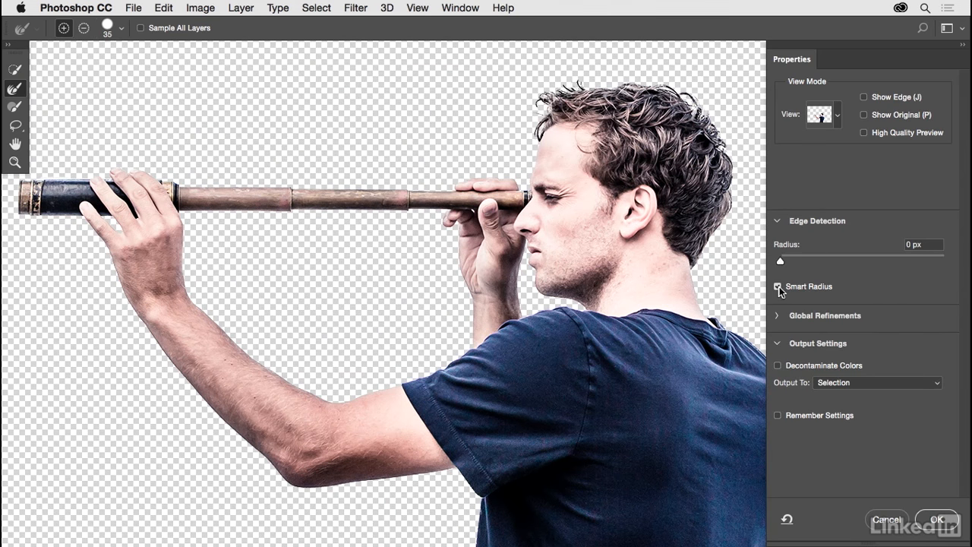
drag(779, 261, 797, 260)
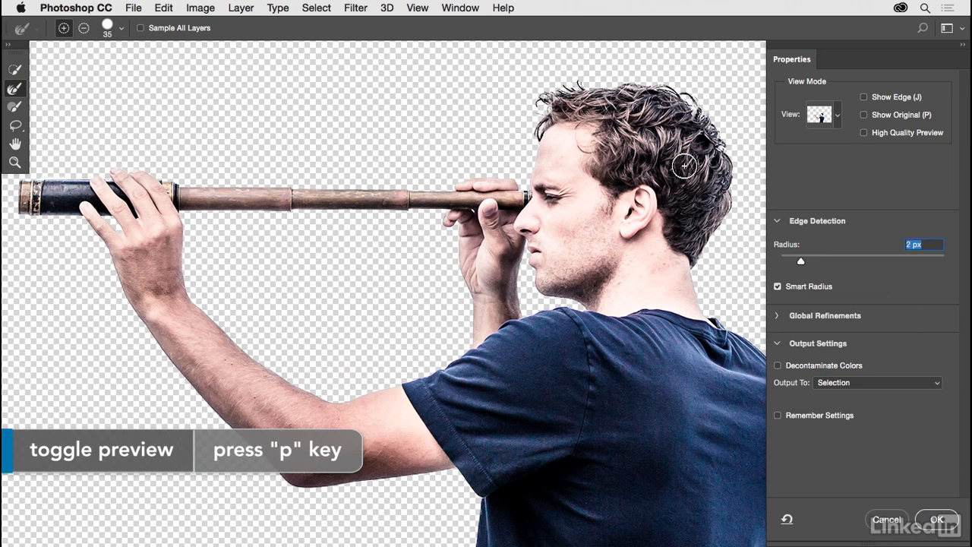
Compare the refined hair edge with the original image and set the edge detection radius to 3 px
key(super+plus)
key(super+plus)
drag(682, 168, 577, 249)
key(p)
key(p)
key(p)
key(p)
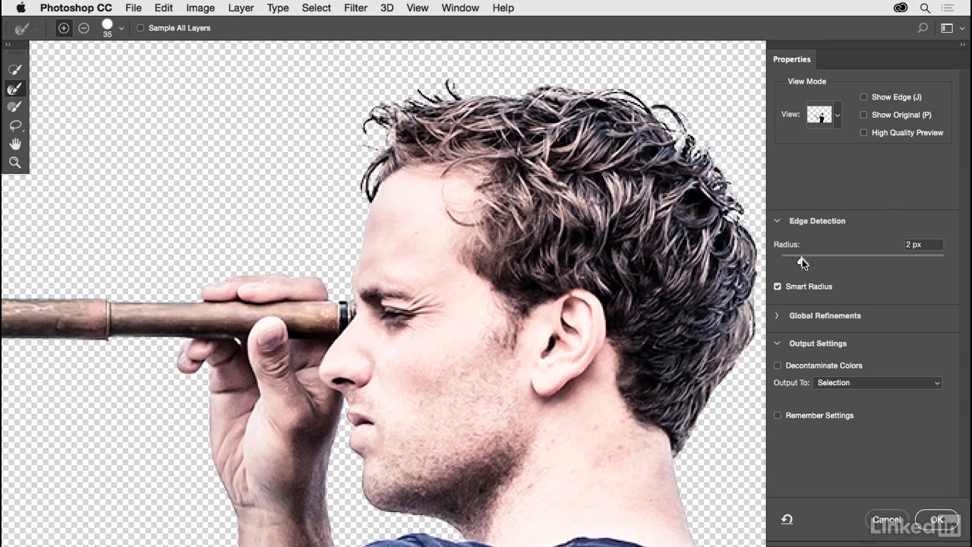
drag(803, 262, 811, 260)
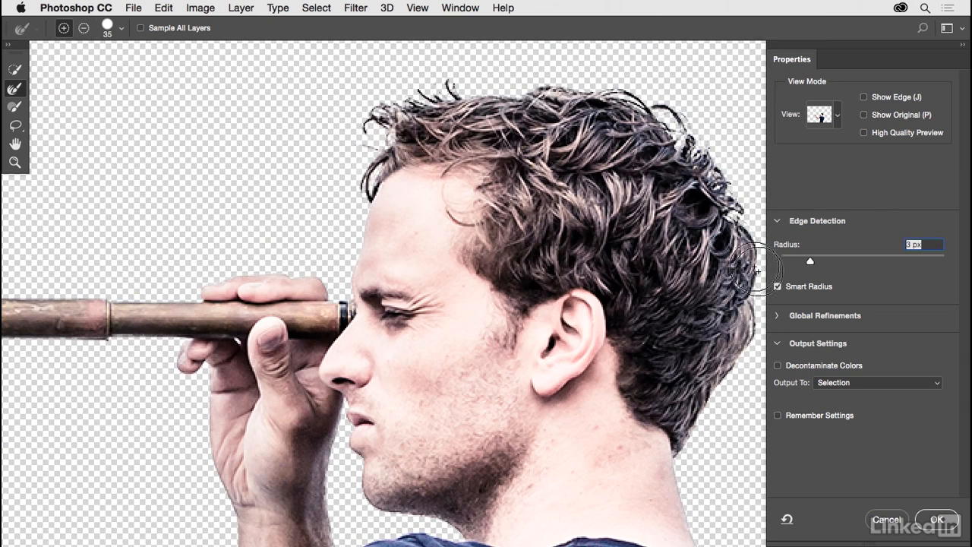
key(super+minus)
key(super+minus)
drag(660, 288, 683, 193)
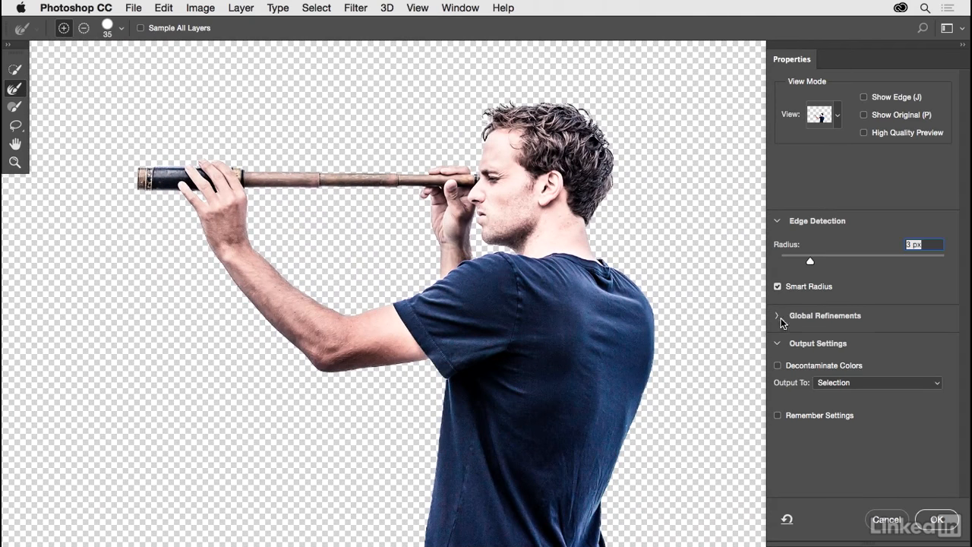
Set the global refinements of the selection edge to 3% contrast and 0.2 px feather
click(778, 316)
click(778, 221)
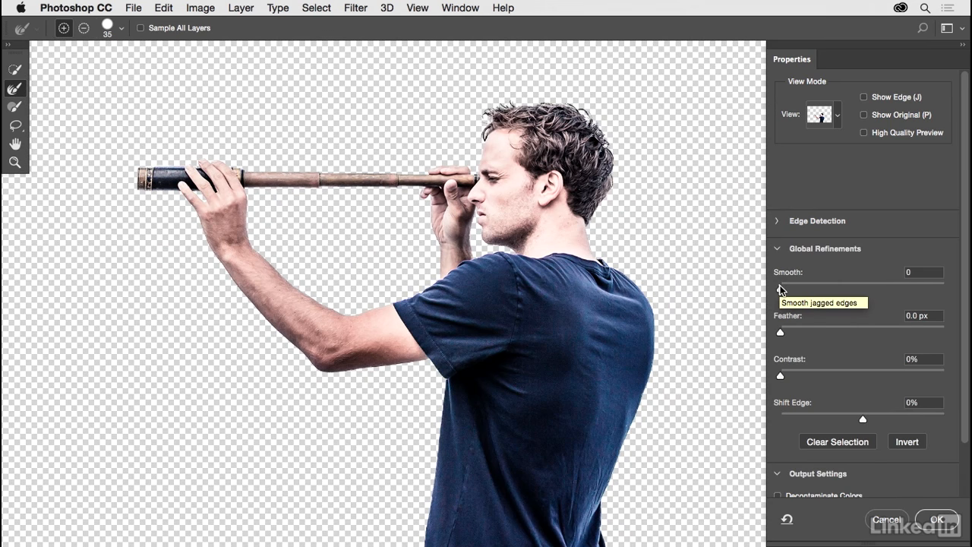
drag(780, 375, 785, 377)
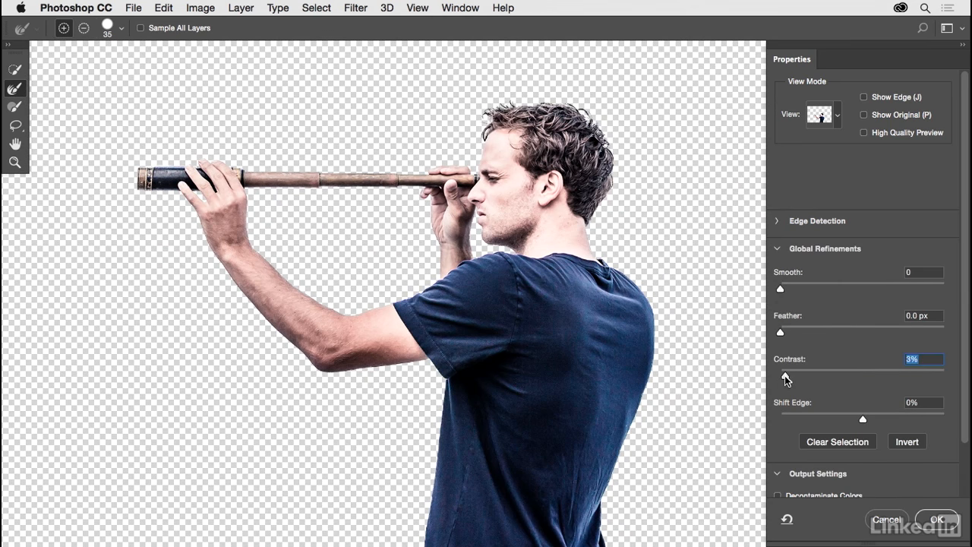
drag(780, 335, 783, 337)
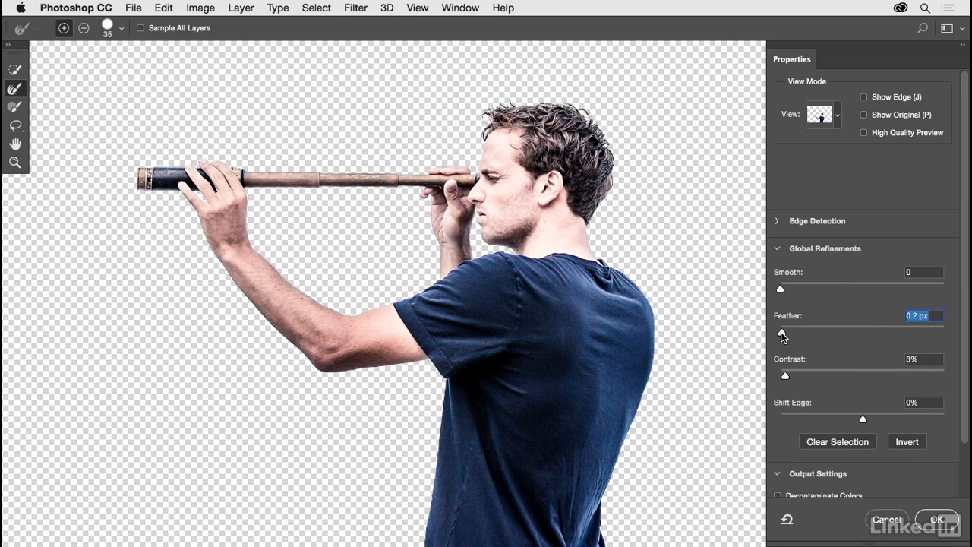
drag(784, 336, 862, 334)
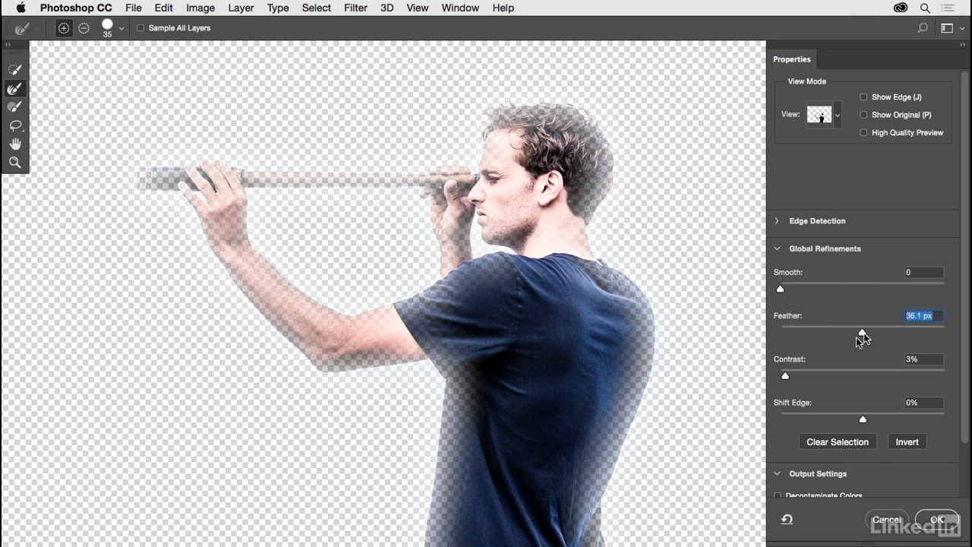
drag(862, 334, 783, 335)
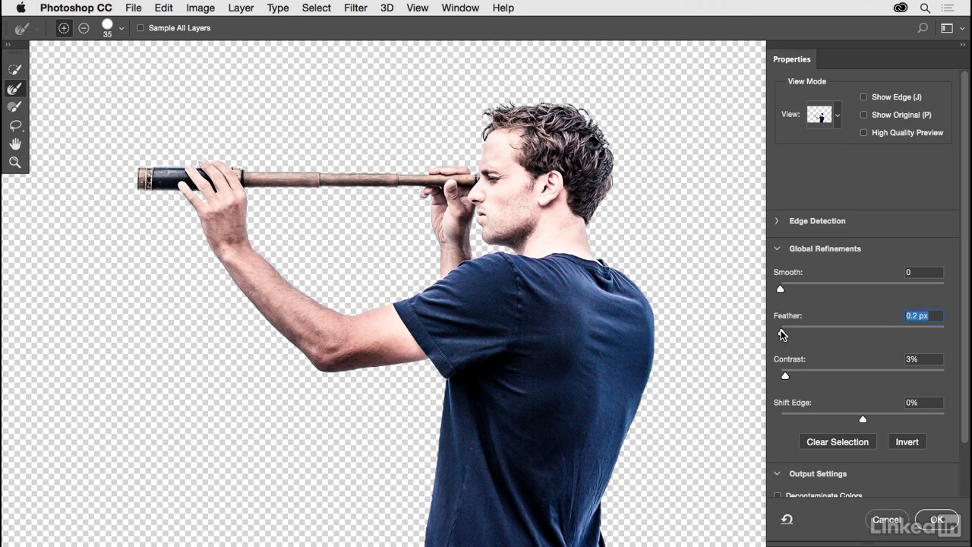
click(779, 250)
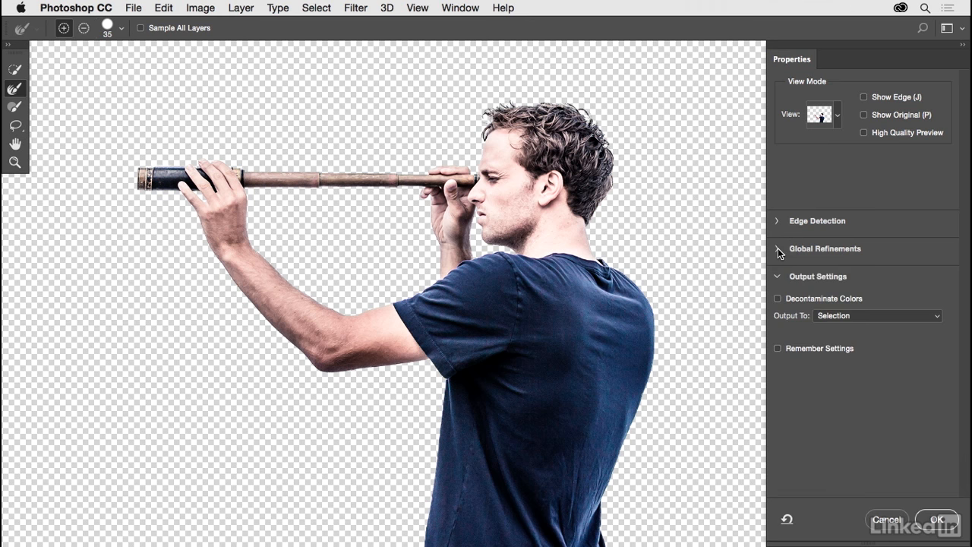
Try Decontaminate Colors on the edges of the cutout
click(776, 299)
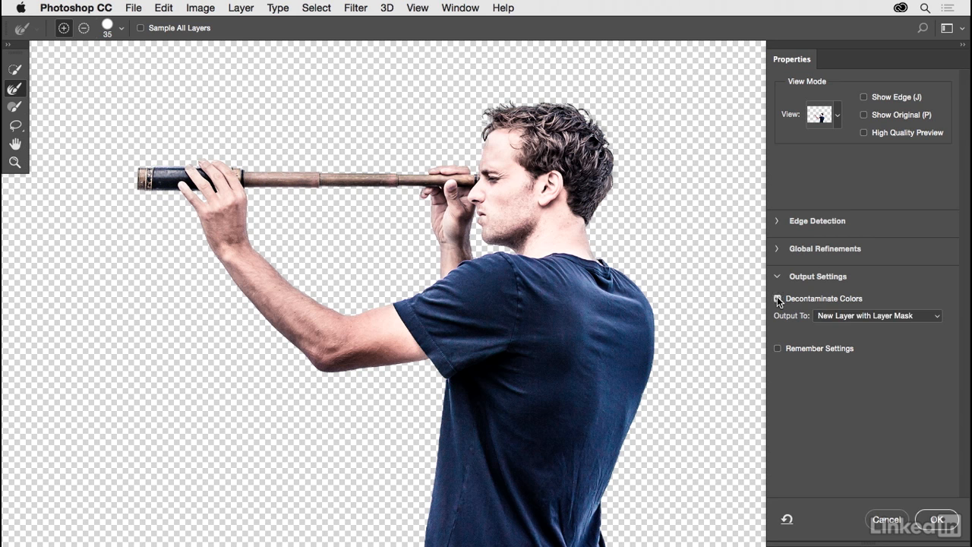
click(777, 299)
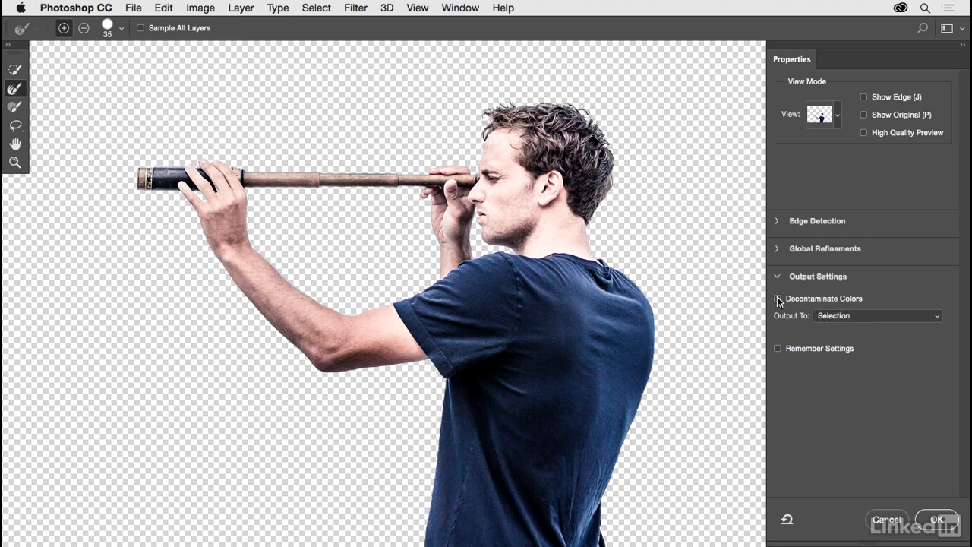
click(777, 299)
click(777, 299)
Output the refined selection to a new layer
click(894, 316)
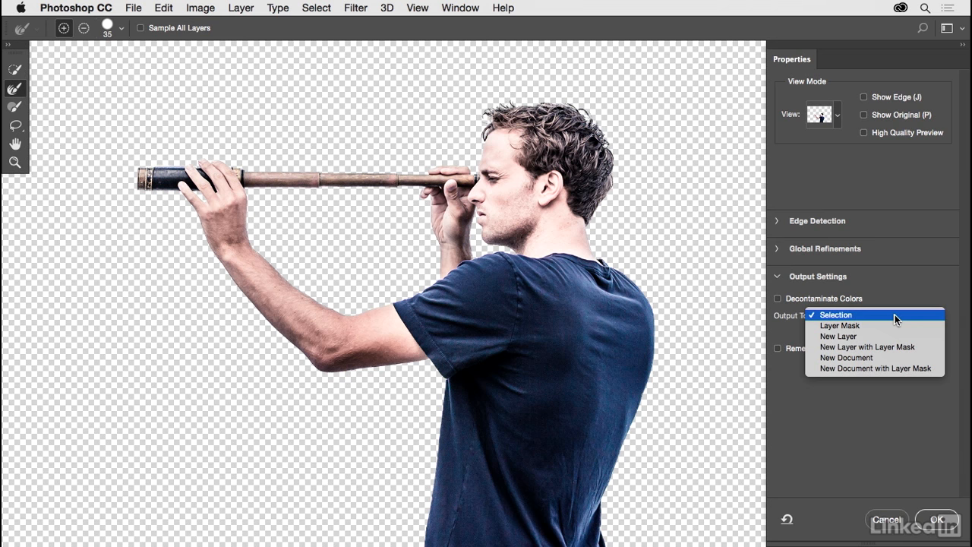
click(858, 337)
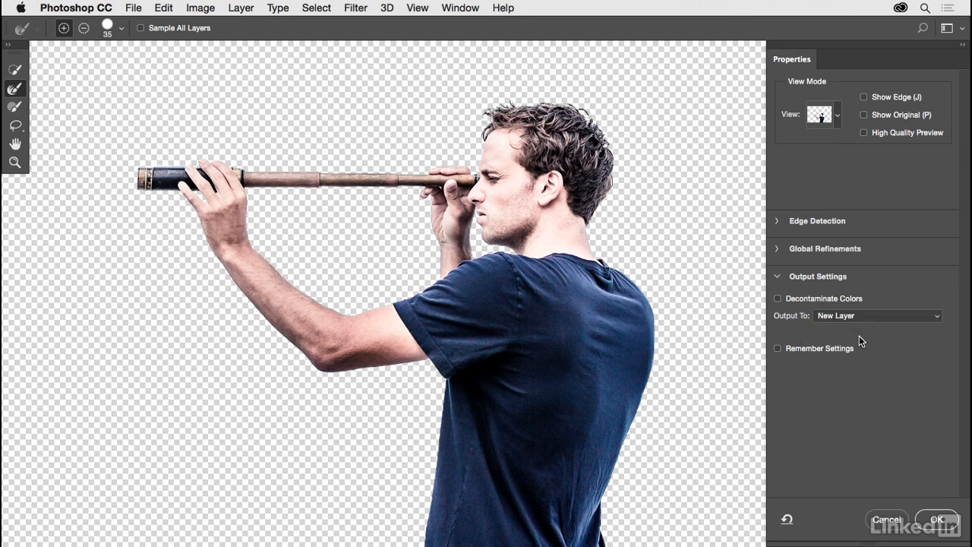
click(936, 521)
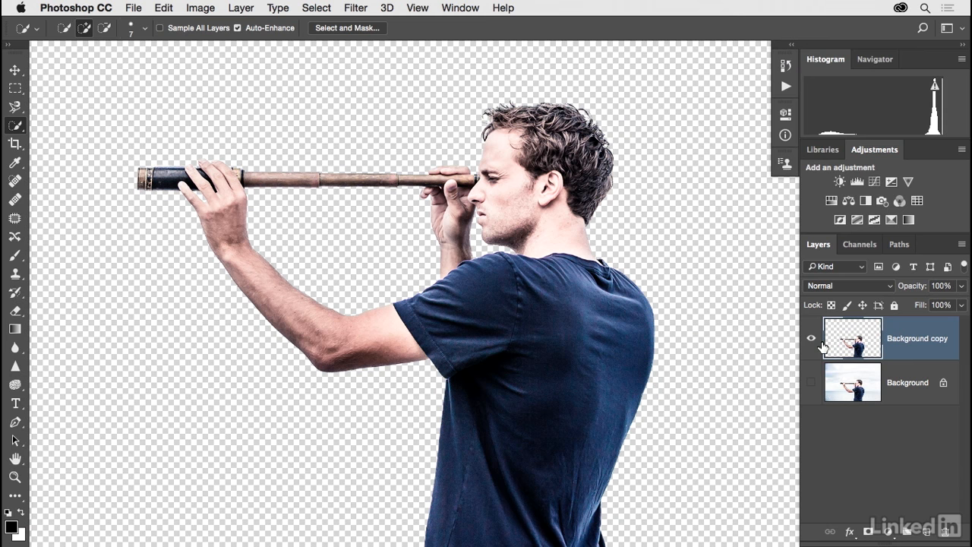
Rename the cutout layer with the man's first name
double_click(896, 340)
text(Owen)
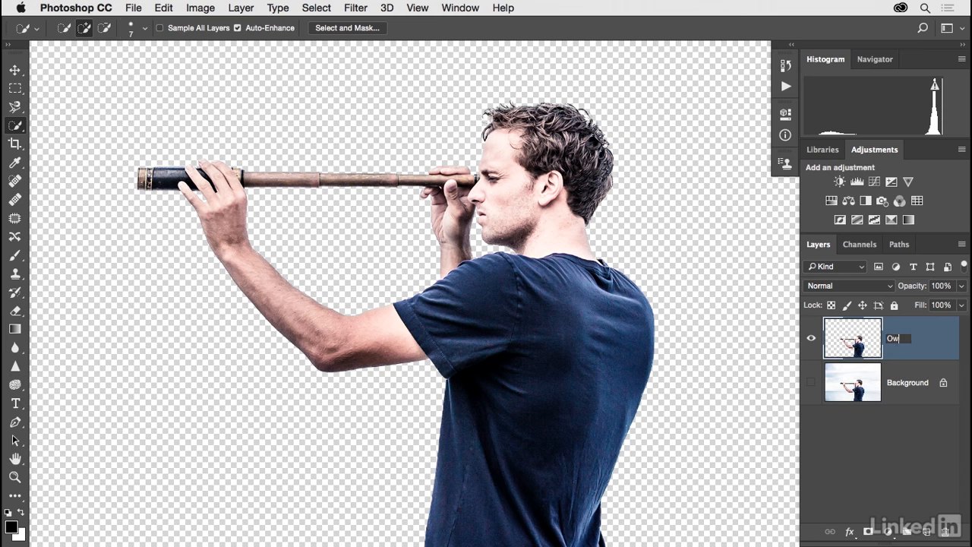
key(Return)
key(super+minus)
key(super+minus)
key(super+minus)
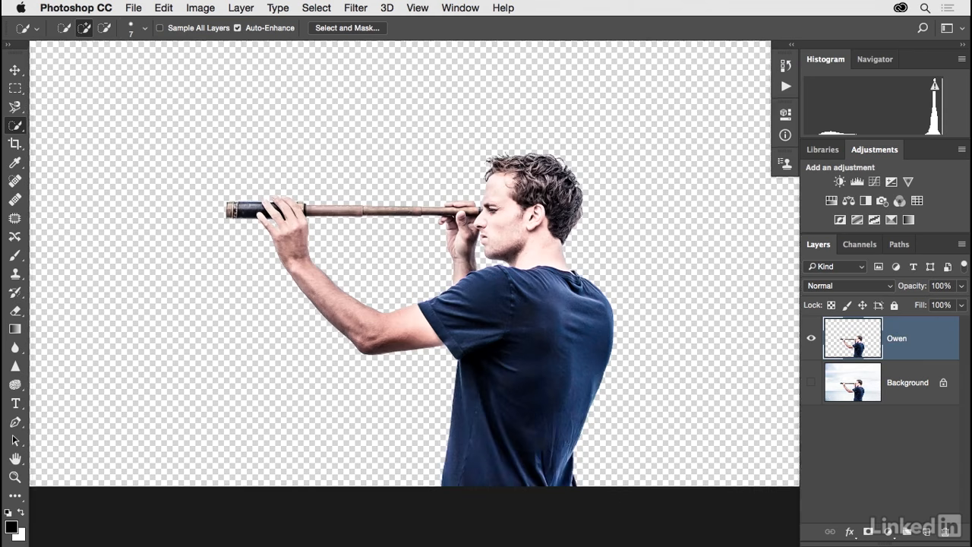
Move the man's cutout toward the right edge of the canvas, keeping his shirt flush with the lower edge
drag(662, 171, 659, 217)
key(v)
drag(465, 365, 599, 365)
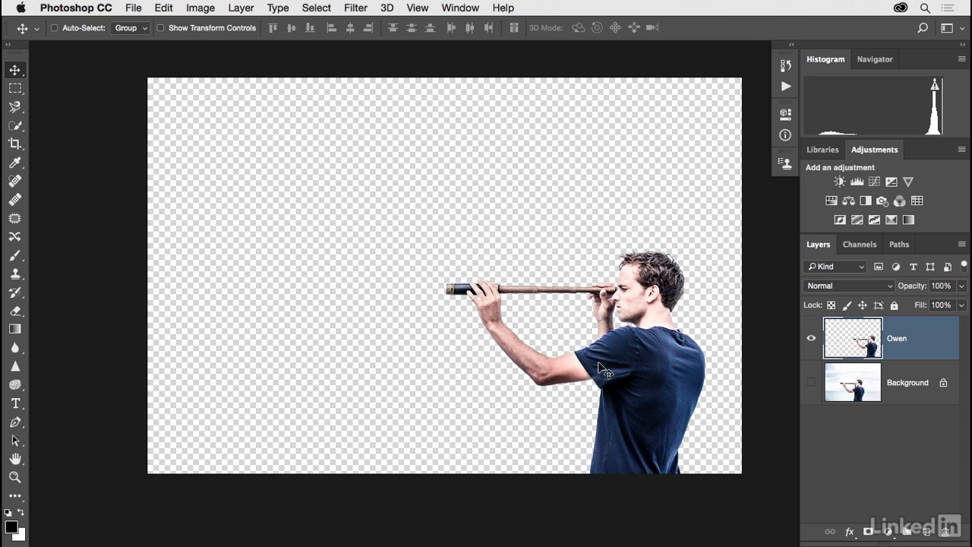
Add a light blue (c3e6f6) Solid Color fill layer directly above the Background layer and compare the image with and without it
click(906, 383)
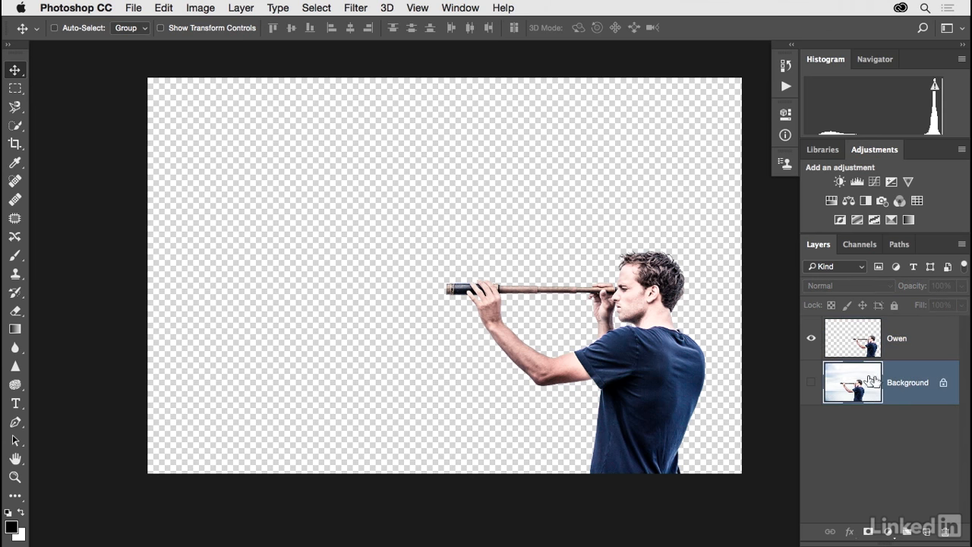
click(885, 533)
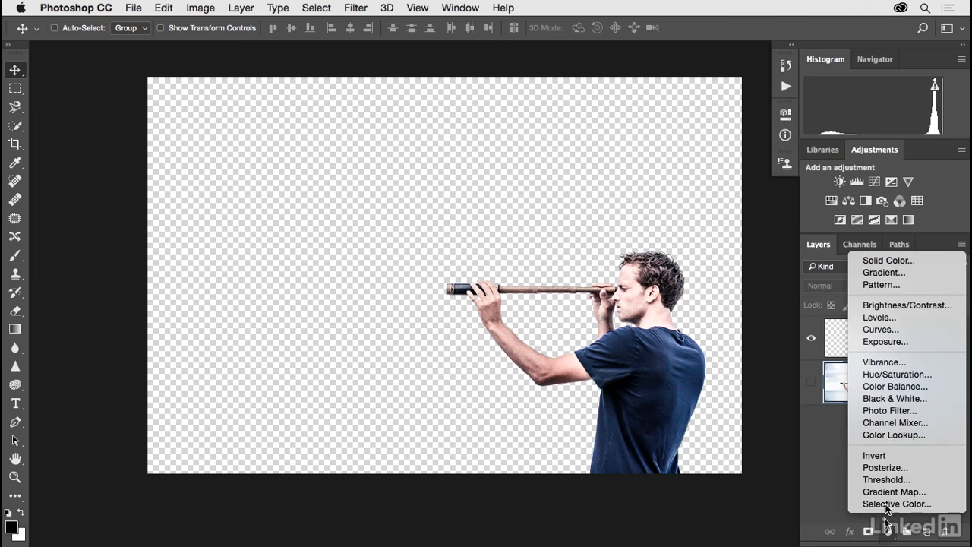
click(906, 261)
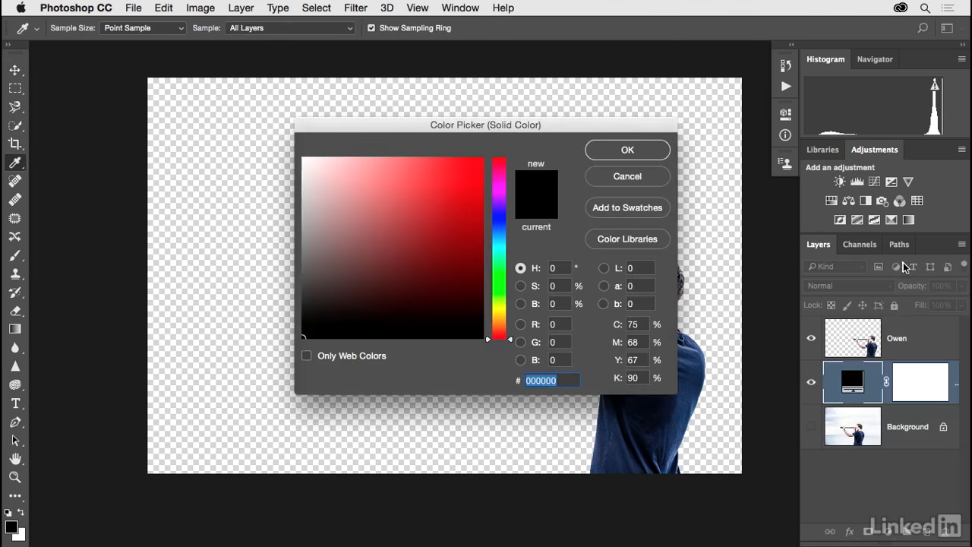
click(308, 174)
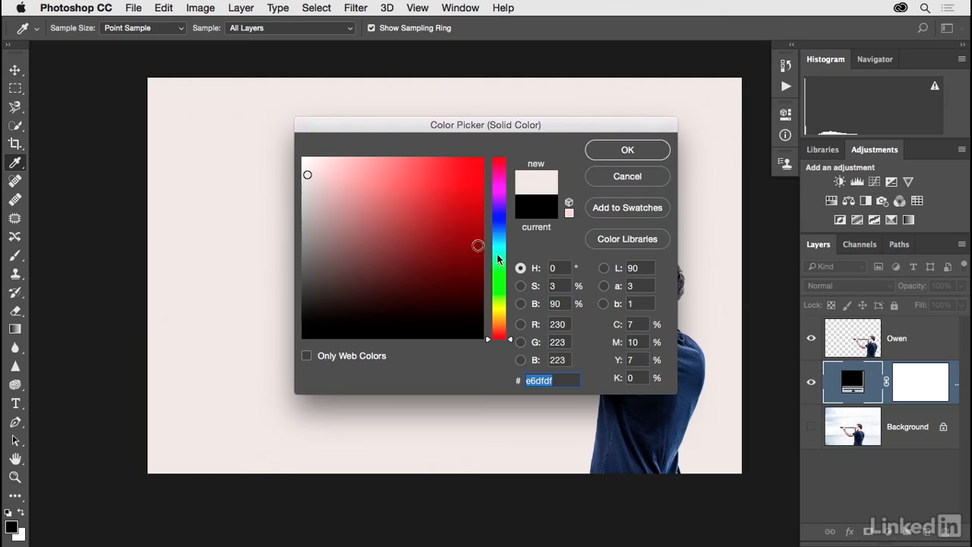
click(499, 239)
click(339, 163)
drag(526, 129, 377, 194)
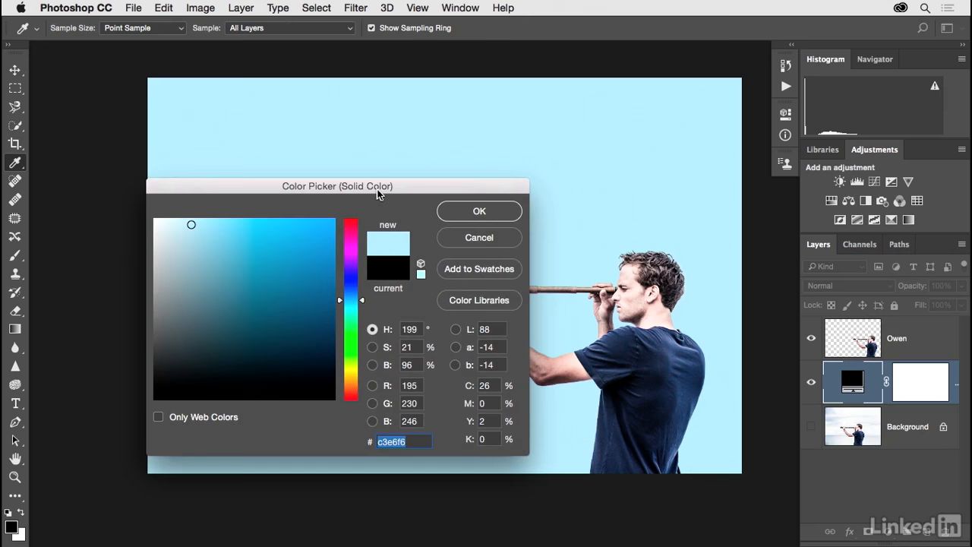
click(467, 212)
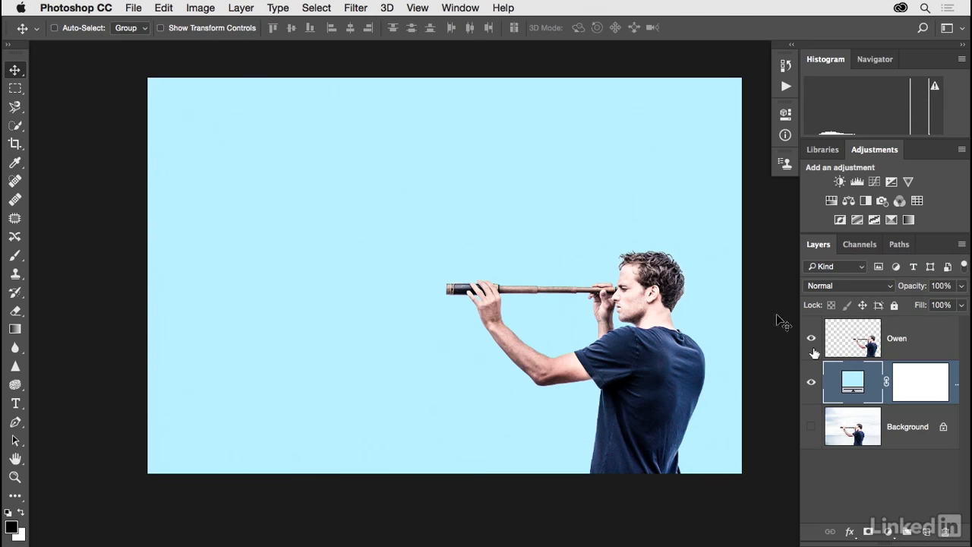
click(811, 384)
click(811, 385)
Duplicate the man's cutout layer and move the copy to the left half of the canvas, level with the original
click(847, 348)
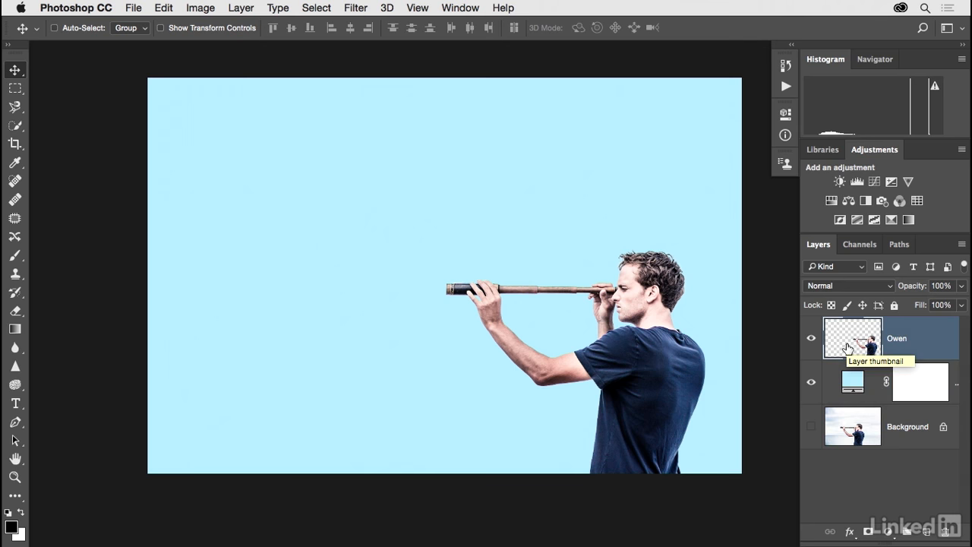
drag(847, 348, 927, 530)
drag(645, 359, 385, 356)
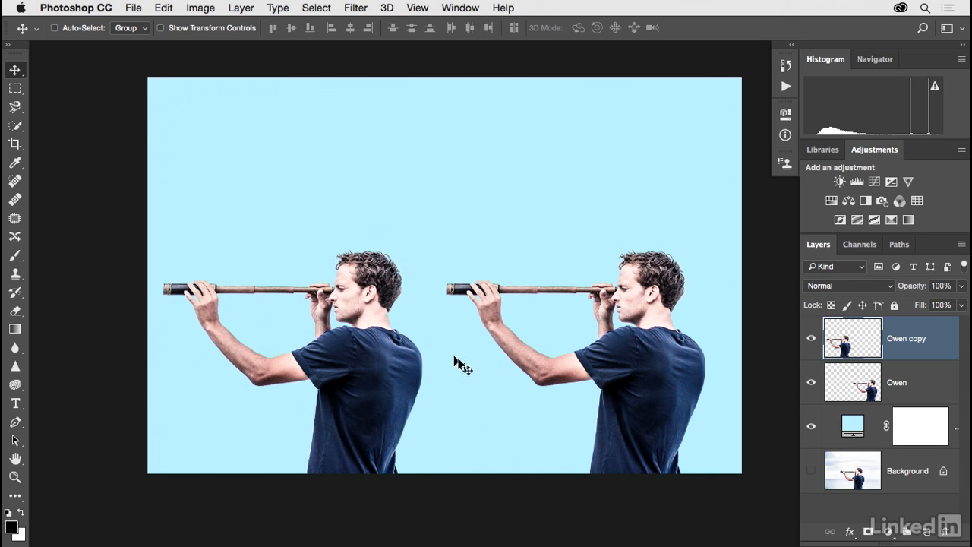
mouse_move(393, 369)
mouse_down()
mouse_move(375, 371)
mouse_move(388, 367)
mouse_up()
Bring up the editing commands for the duplicated cutout layer
click(164, 9)
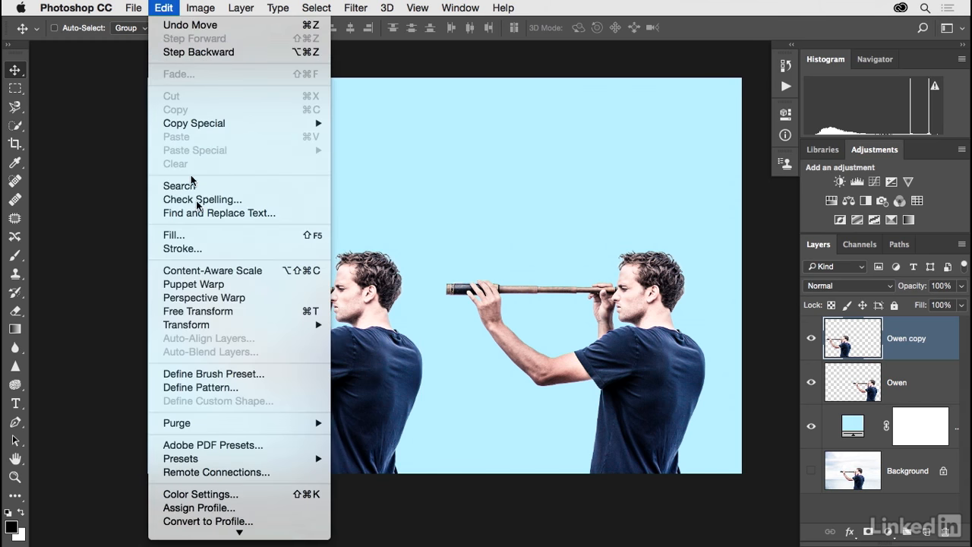